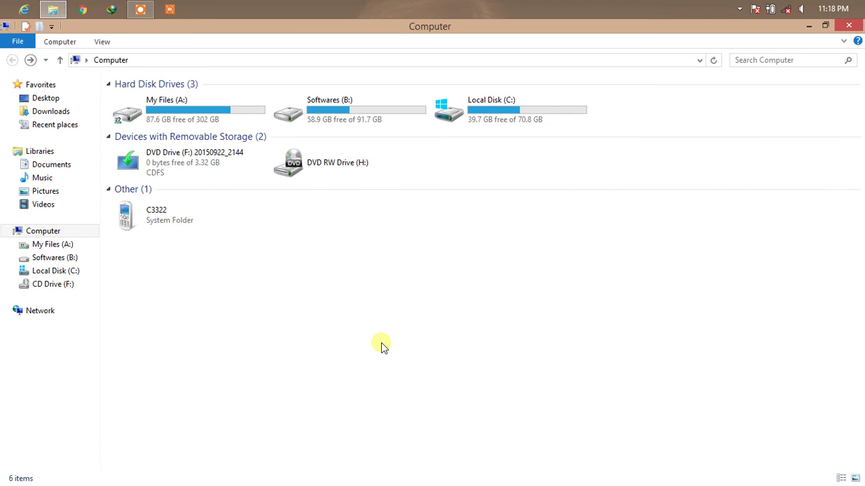
# - Launch the Registry Editor with the regedit command
pyautogui.press('super+r')
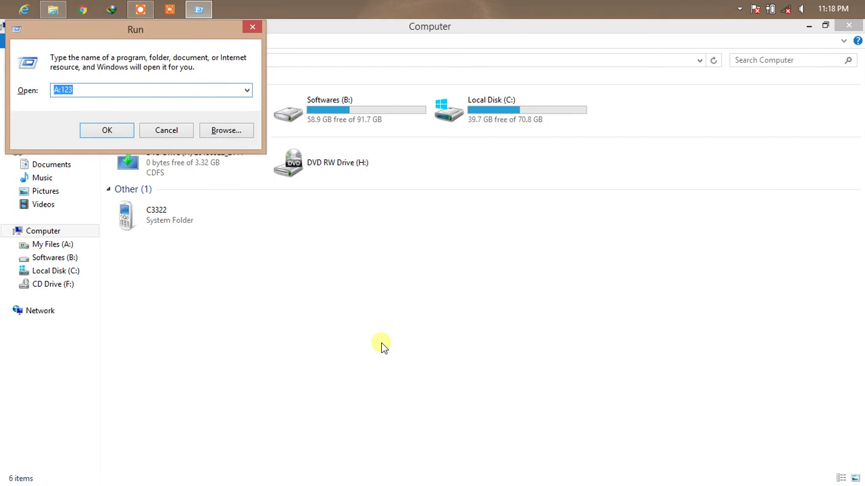
pyautogui.write('regedit')
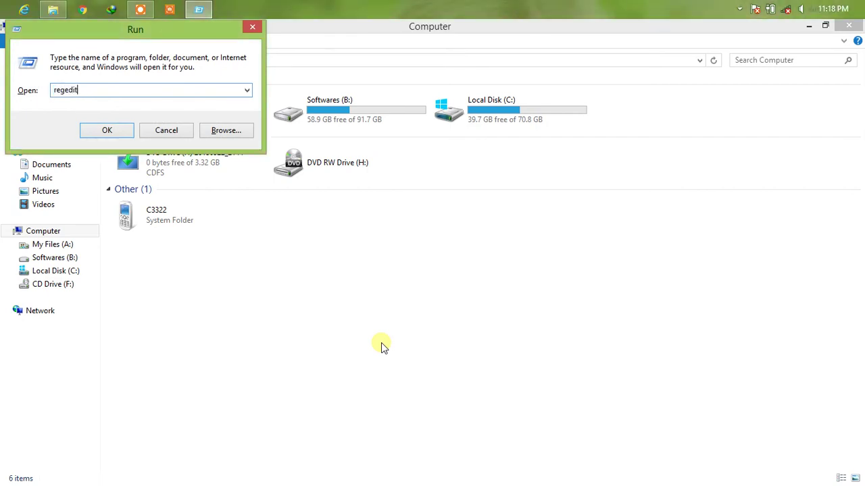
pyautogui.press('Return')
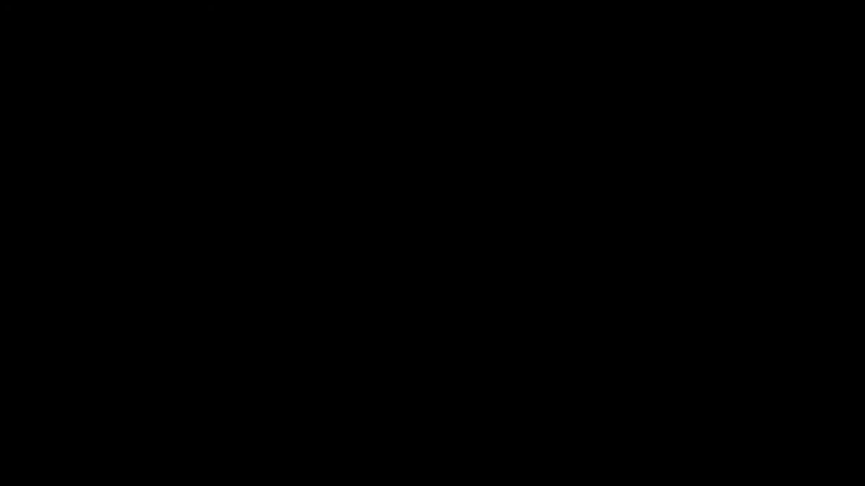
pyautogui.click(466, 257)
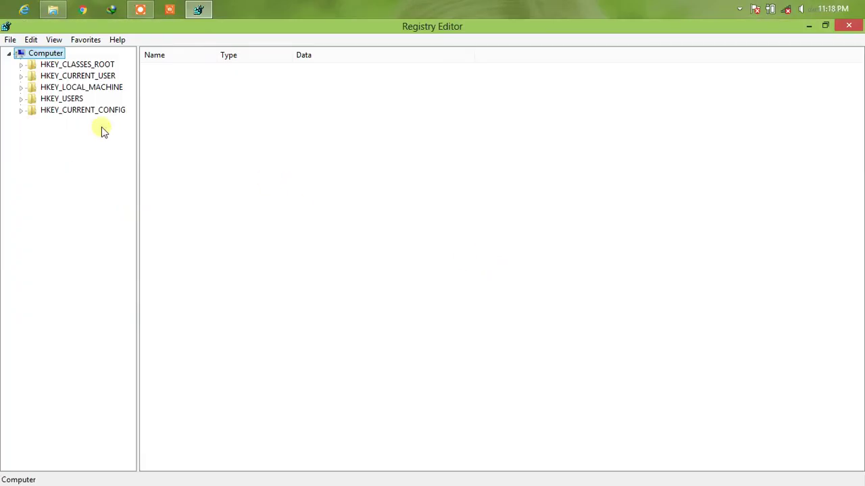
# - Browse to HKEY_LOCAL_MACHINE\SOFTWARE\Microsoft\.NETFramework and inspect the v2.0.50727 and v4.0.30319 version keys
pyautogui.doubleClick(68, 89)
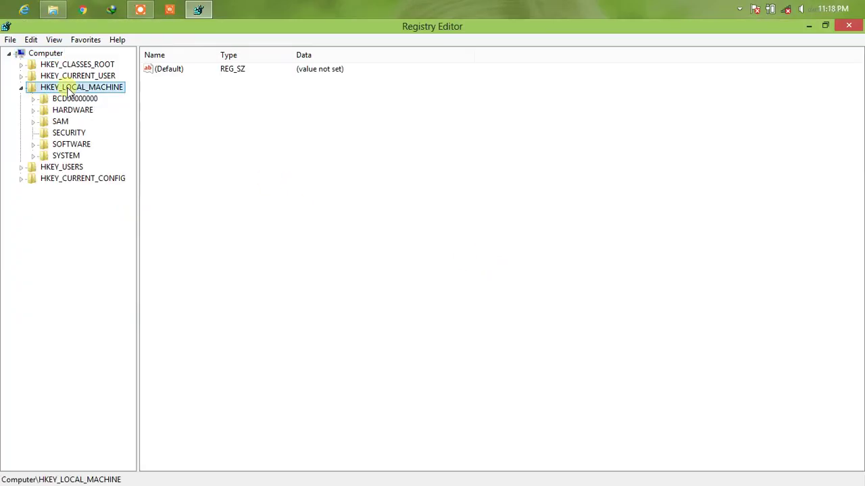
pyautogui.doubleClick(71, 145)
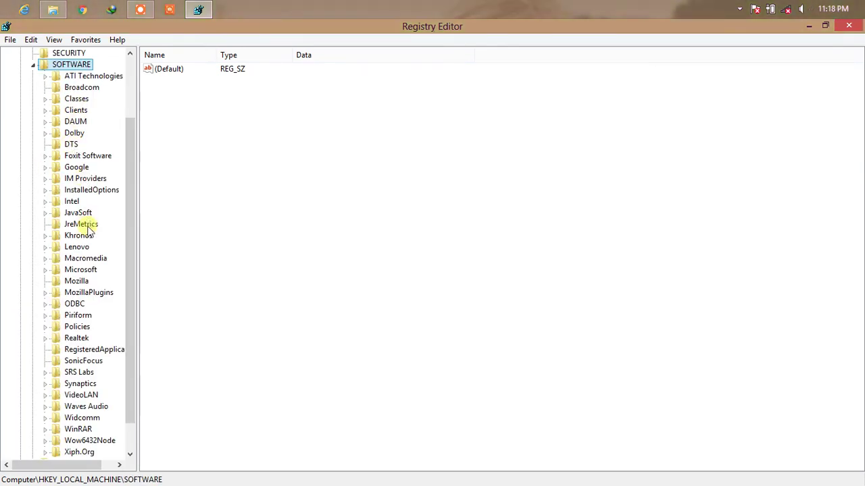
pyautogui.click(90, 270)
pyautogui.doubleClick(90, 270)
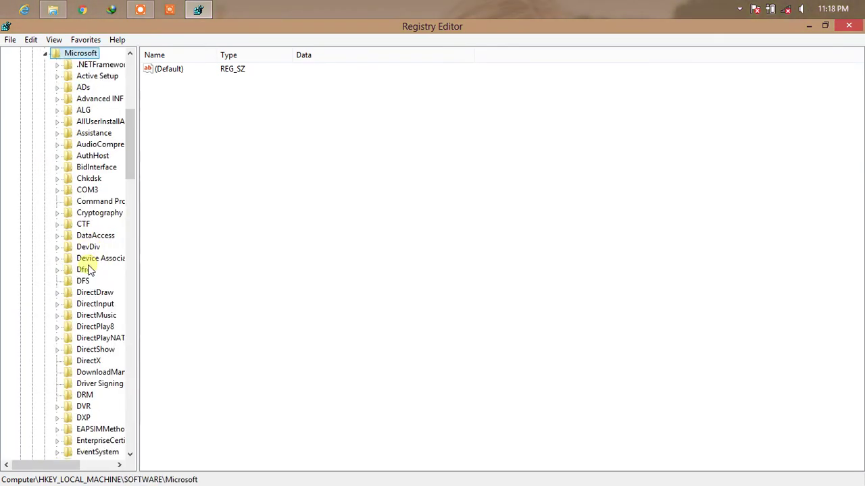
pyautogui.doubleClick(76, 66)
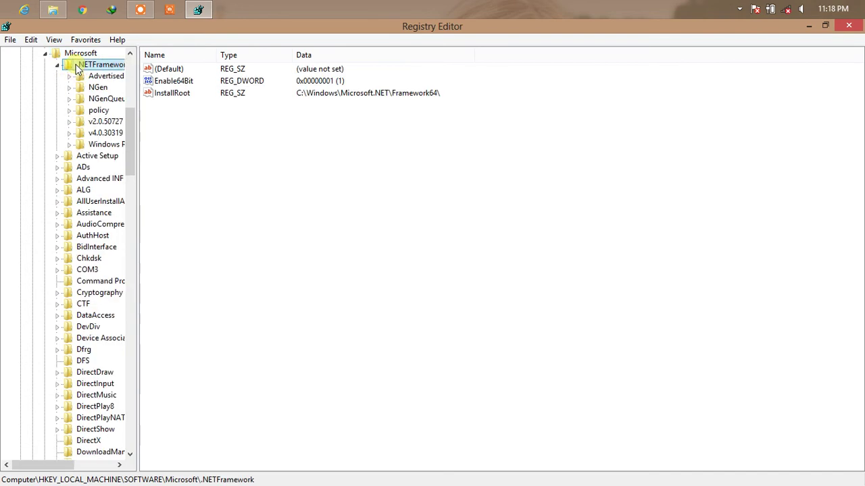
pyautogui.click(100, 122)
pyautogui.click(101, 133)
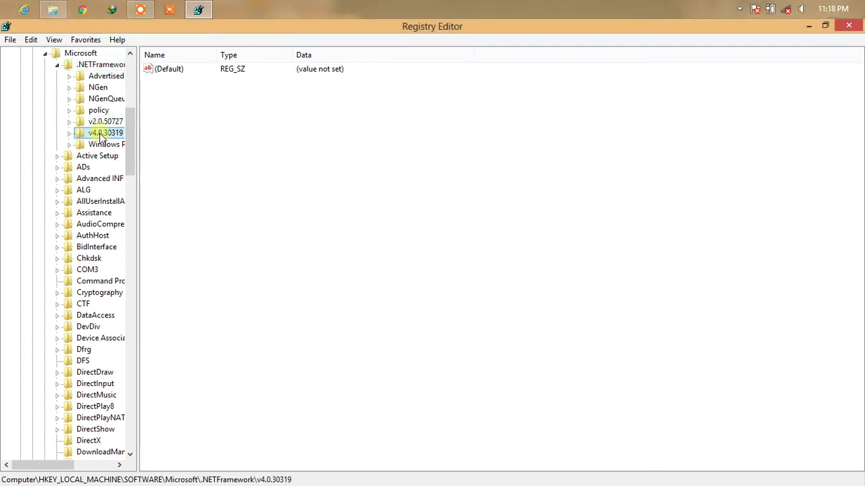
# - Collapse the expanded branches under HKEY_LOCAL_MACHINE and close the Registry Editor
pyautogui.click(57, 66)
pyautogui.click(46, 53)
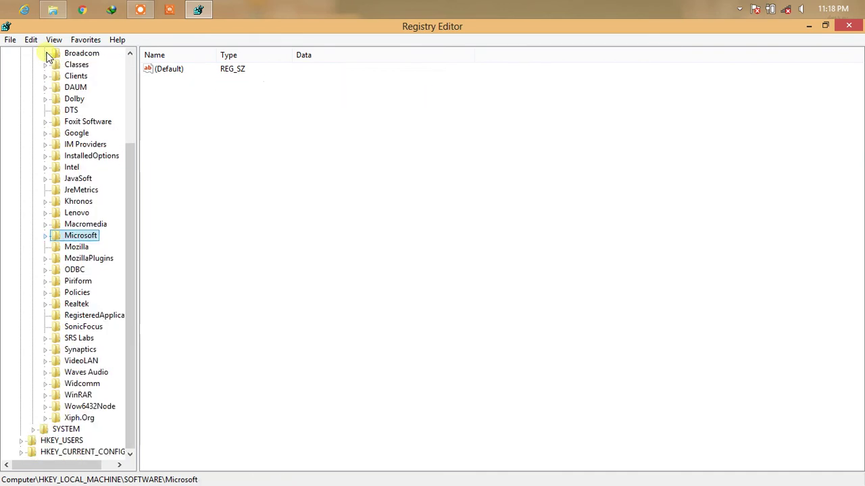
pyautogui.press('Up')
pyautogui.press('Up')
pyautogui.press('Up')
pyautogui.press('Up')
pyautogui.press('Up')
pyautogui.press('Up')
pyautogui.press('Up')
pyautogui.press('Up')
pyautogui.press('Up')
pyautogui.press('Up')
pyautogui.press('Up')
pyautogui.press('Up')
pyautogui.press('Up')
pyautogui.press('Up')
pyautogui.press('Up')
pyautogui.press('Up')
pyautogui.press('Up')
pyautogui.press('Up')
pyautogui.press('Up')
pyautogui.press('Up')
pyautogui.press('Up')
pyautogui.press('Up')
pyautogui.press('Up')
pyautogui.press('Up')
pyautogui.press('Down')
pyautogui.press('Down')
pyautogui.press('Down')
pyautogui.press('Down')
pyautogui.press('Down')
pyautogui.press('Down')
pyautogui.press('Down')
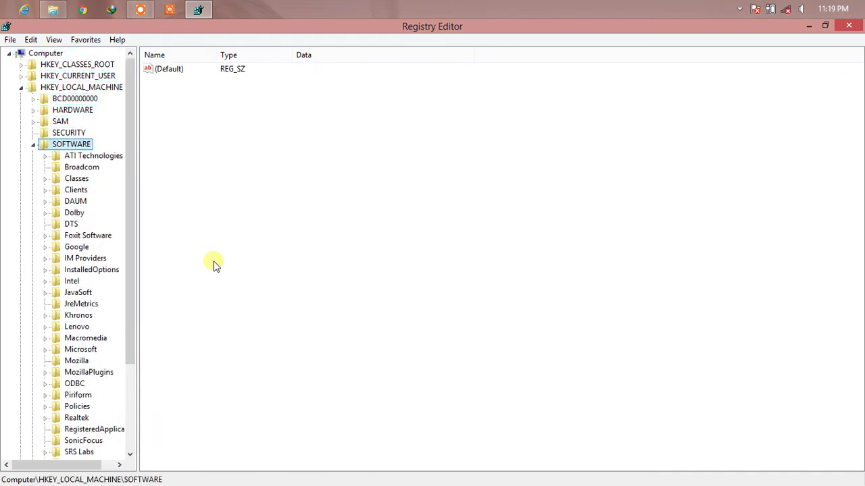
pyautogui.press('Left')
pyautogui.press('Up')
pyautogui.press('Up')
pyautogui.press('Up')
pyautogui.press('Up')
pyautogui.press('Up')
pyautogui.press('Left')
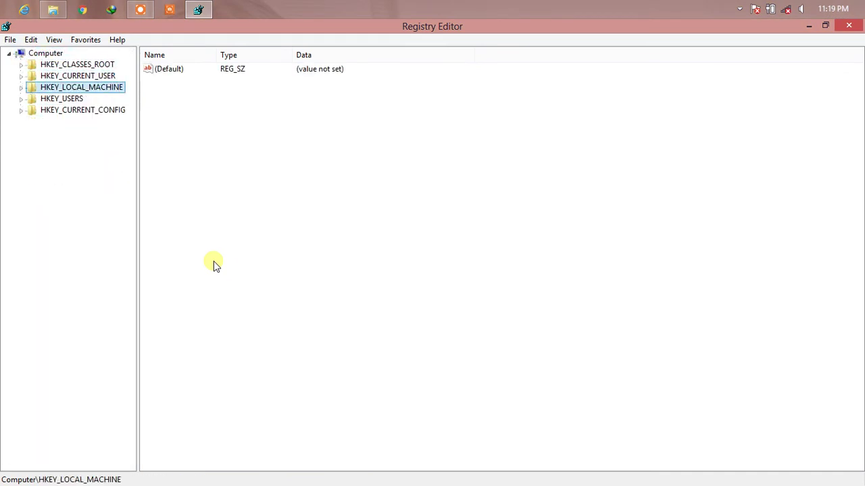
pyautogui.press('Tab')
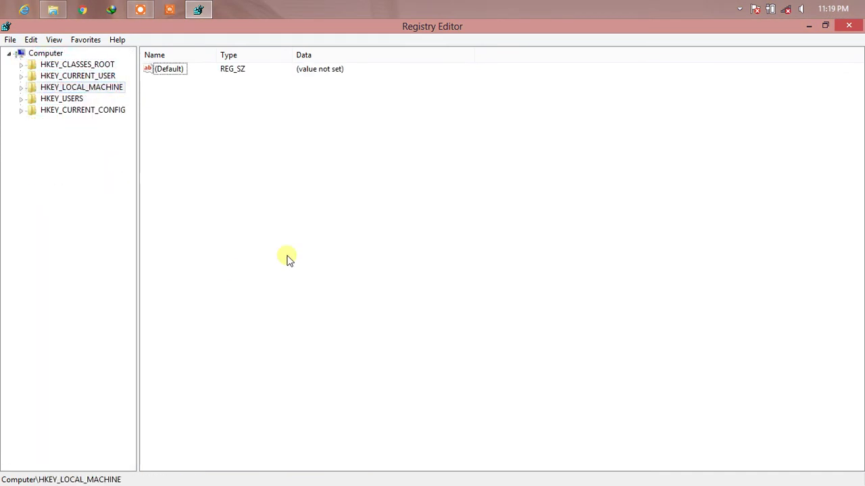
pyautogui.click(850, 27)
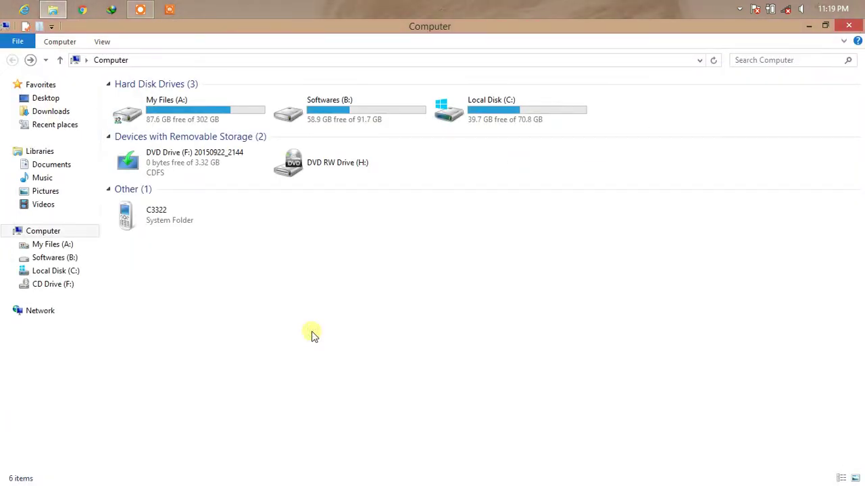
# - Open the Windows Features dialog from Programs and Features in the Control Panel
pyautogui.press('super')
pyautogui.write('cont')
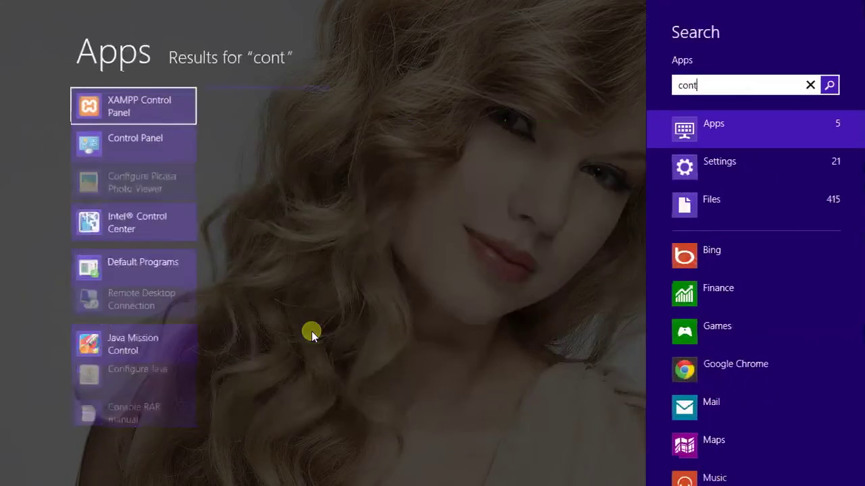
pyautogui.press('Down')
pyautogui.press('Return')
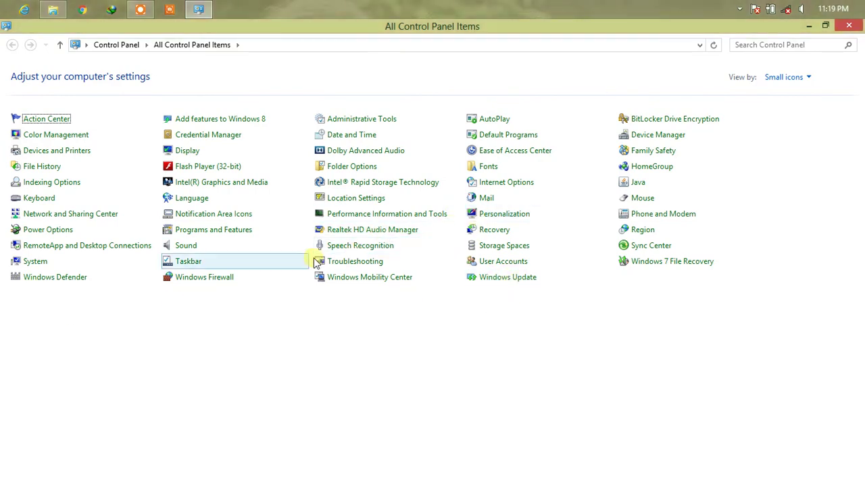
pyautogui.click(201, 235)
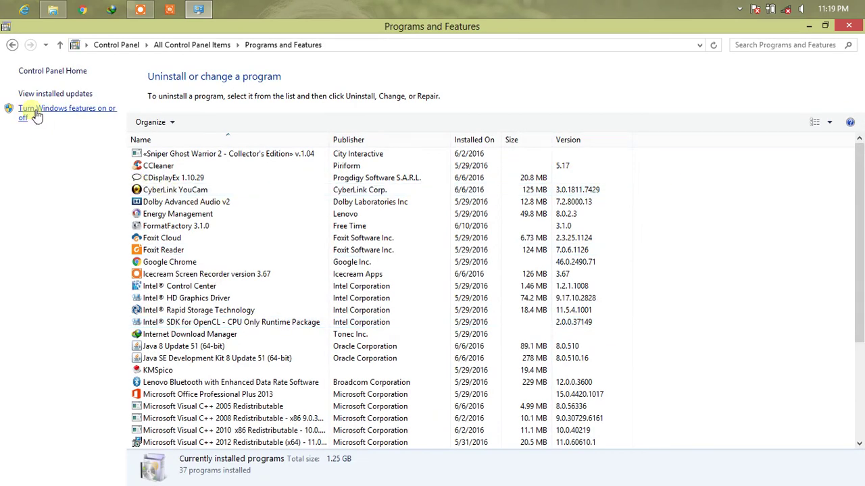
pyautogui.click(35, 114)
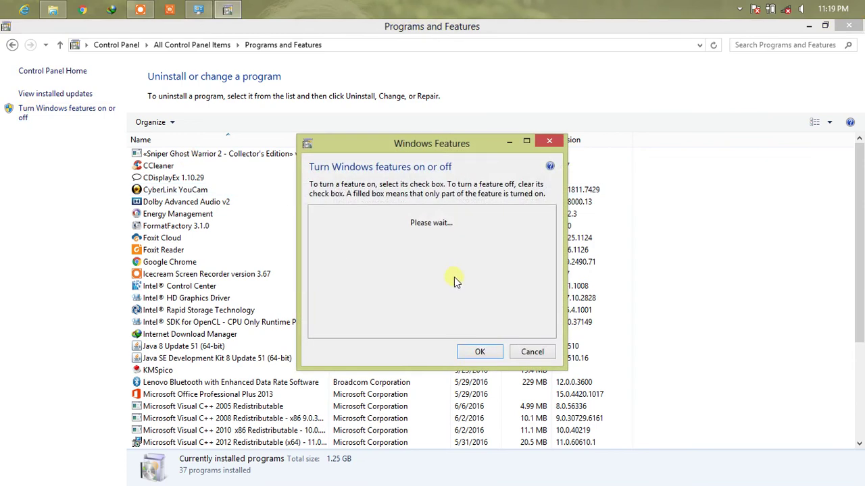
# - Check the .NET Framework 3.5 (includes .NET 2.0 and 3.0) entry in Windows Features, and close the dialog and Programs and Features
pyautogui.moveTo(476, 144); pyautogui.dragTo(465, 63)
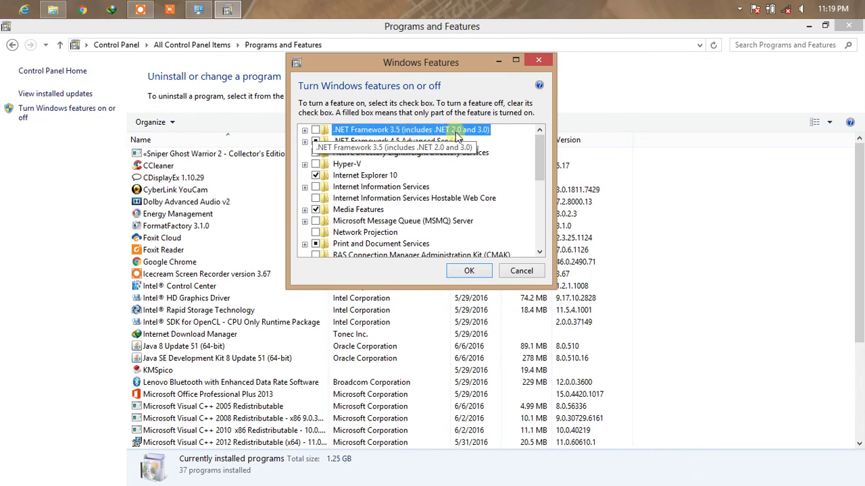
pyautogui.click(469, 272)
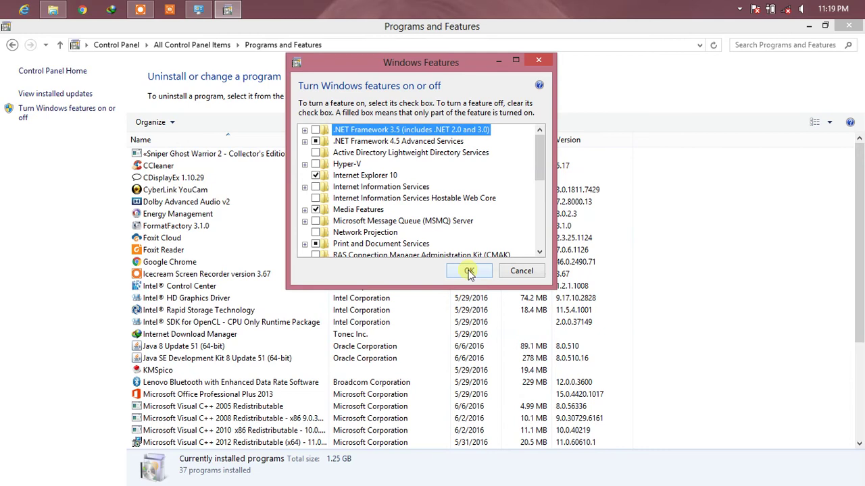
pyautogui.click(469, 271)
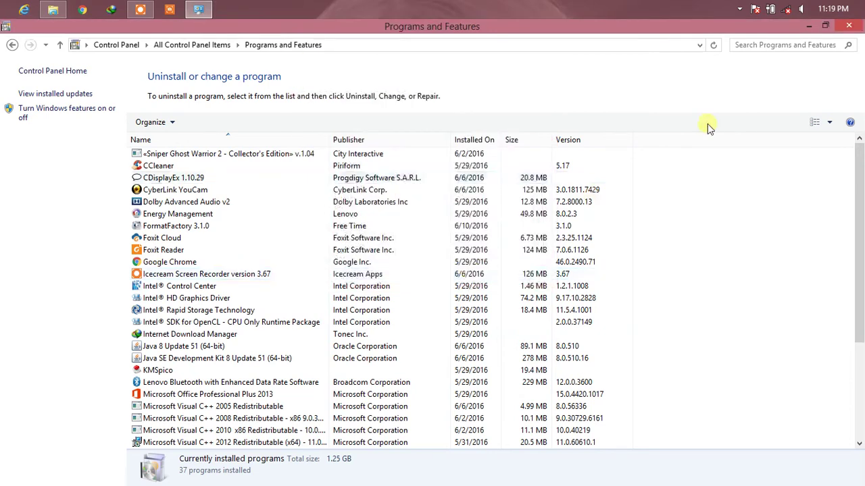
pyautogui.click(849, 26)
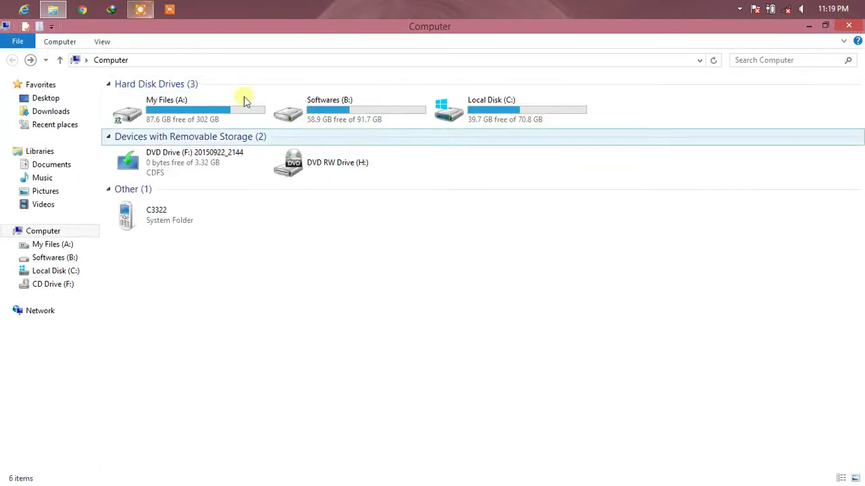
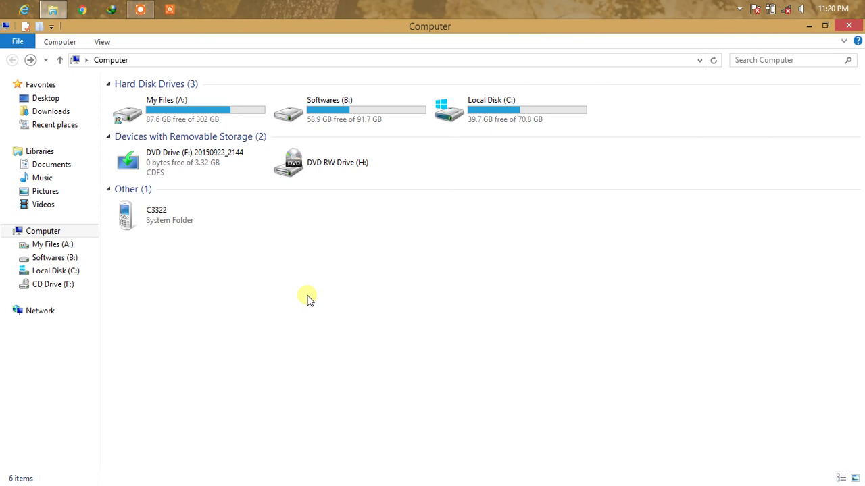
# - Search the system settings for "group", open Edit group policy, and maximize the Local Group Policy Editor
pyautogui.press('super')
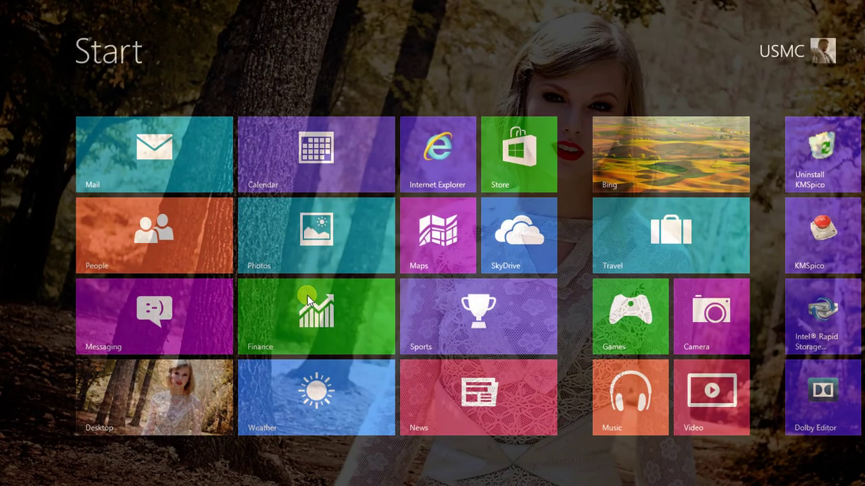
pyautogui.write('group')
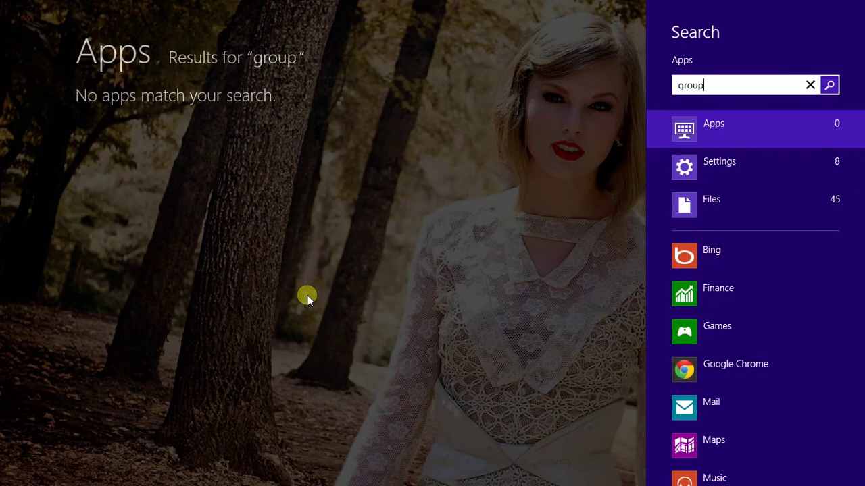
pyautogui.click(702, 165)
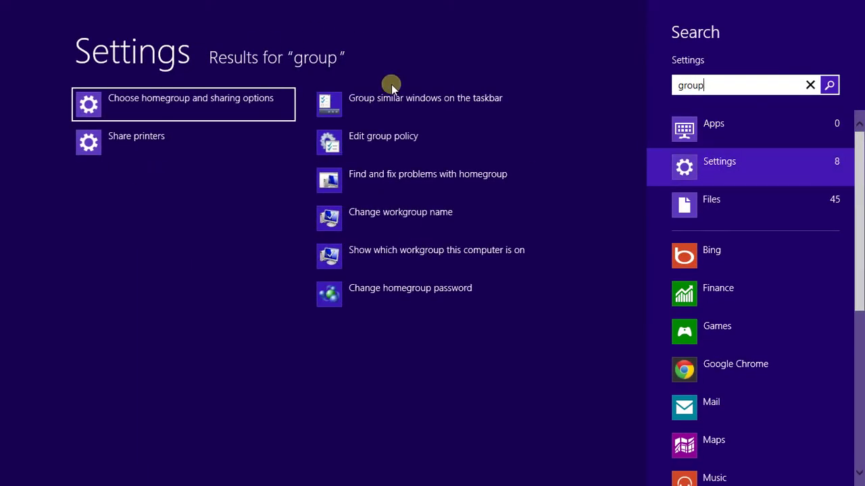
pyautogui.click(384, 142)
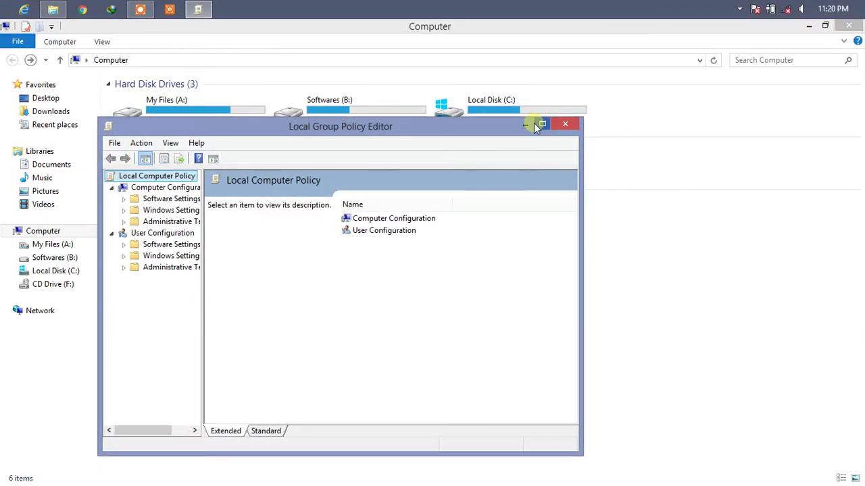
pyautogui.click(533, 123)
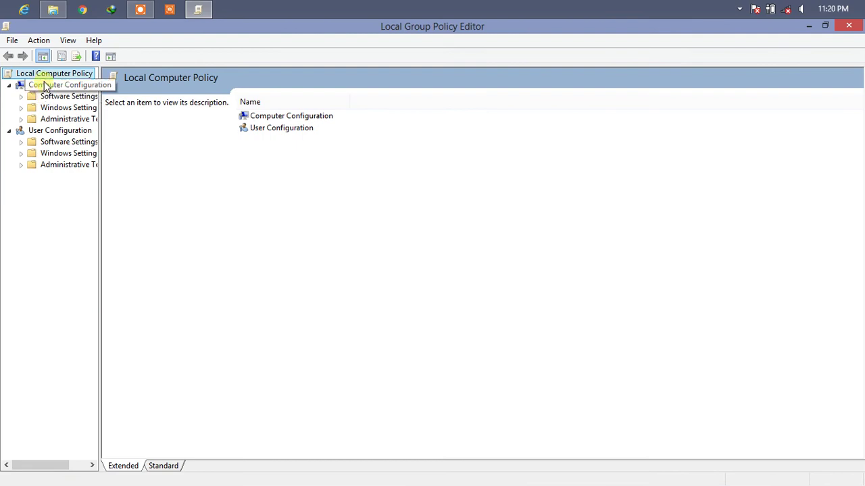
# - In Computer Configuration's Administrative Templates, open System and select "Specify settings for optional component installation and component repair"
pyautogui.click(55, 122)
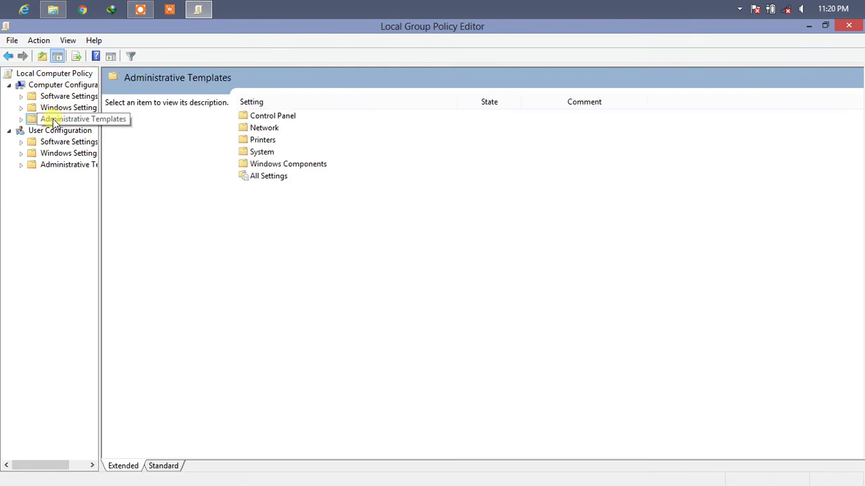
pyautogui.doubleClick(261, 152)
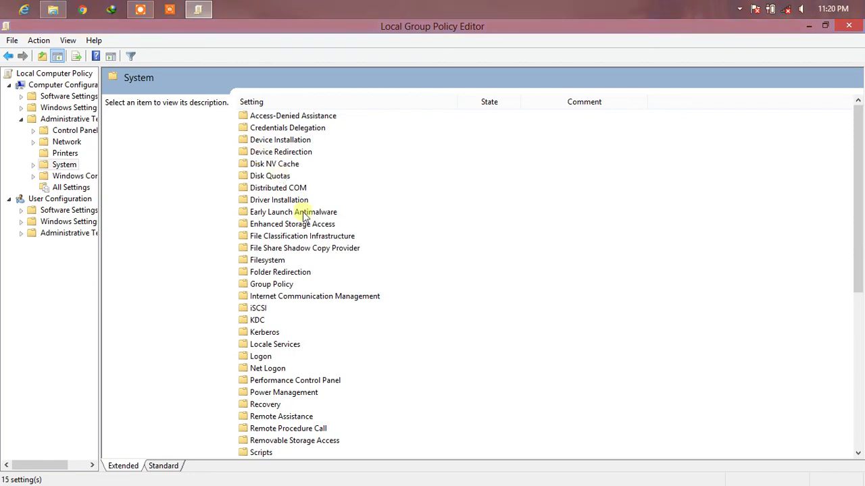
pyautogui.click(256, 260)
pyautogui.press('Down')
pyautogui.press('s')
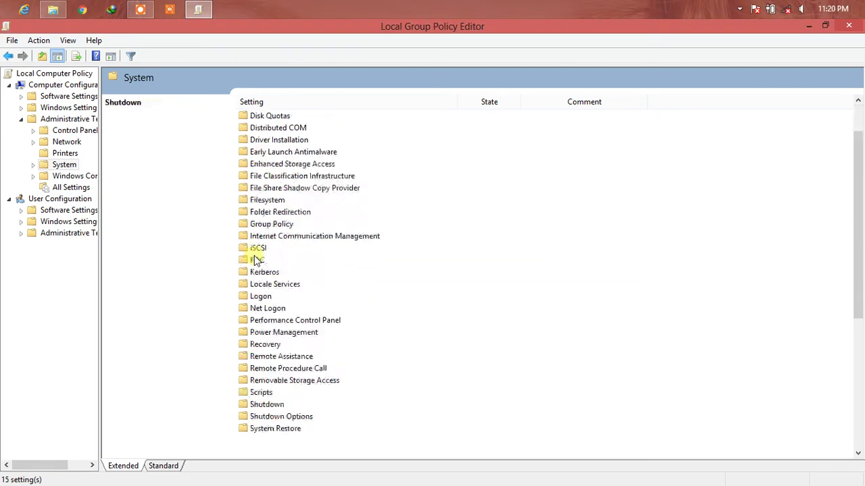
pyautogui.press('p')
pyautogui.press('End')
pyautogui.press('Up')
pyautogui.press('Up')
pyautogui.press('Up')
pyautogui.press('Up')
pyautogui.press('Up')
pyautogui.press('Up')
pyautogui.press('Up')
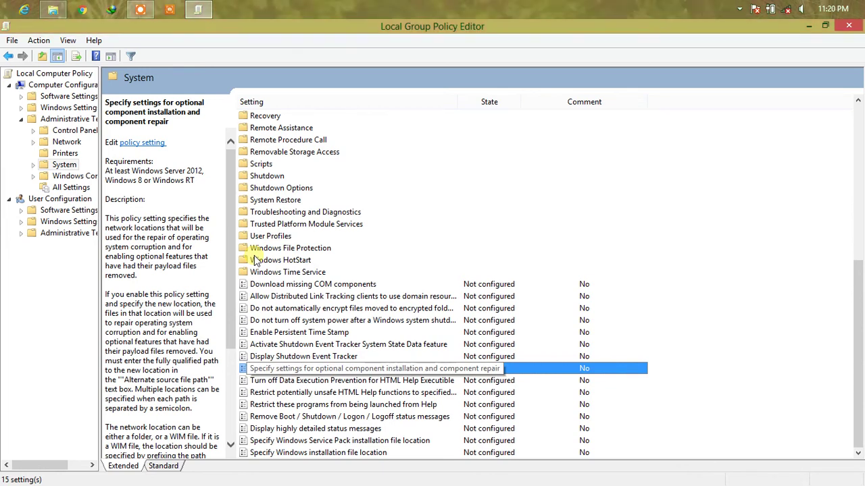
# - Open the optional component installation and component repair policy, reset it to Not Configured, and set it to Enabled
pyautogui.doubleClick(298, 369)
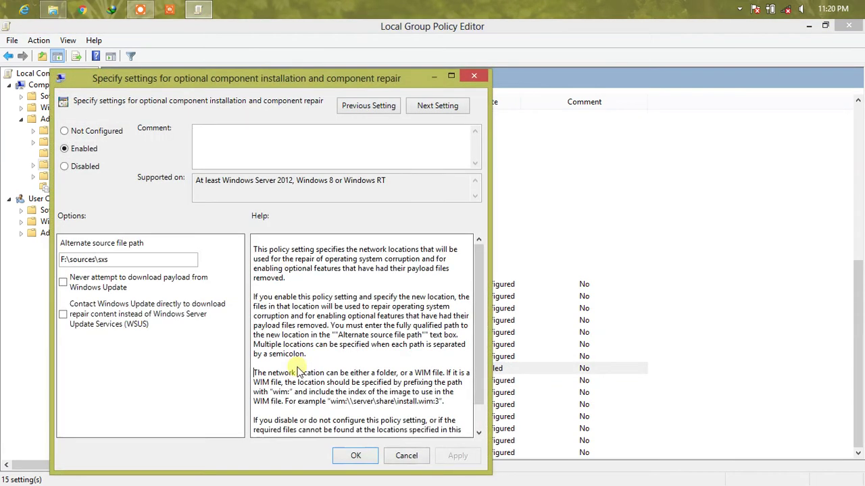
pyautogui.click(73, 132)
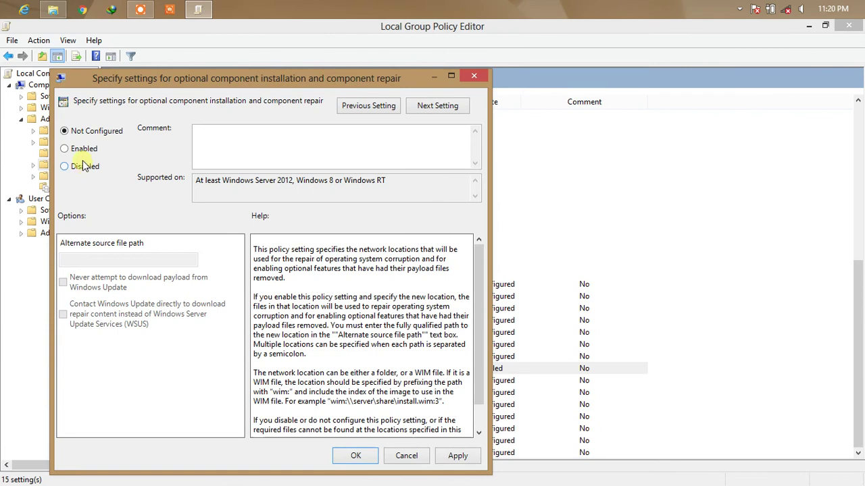
pyautogui.click(82, 150)
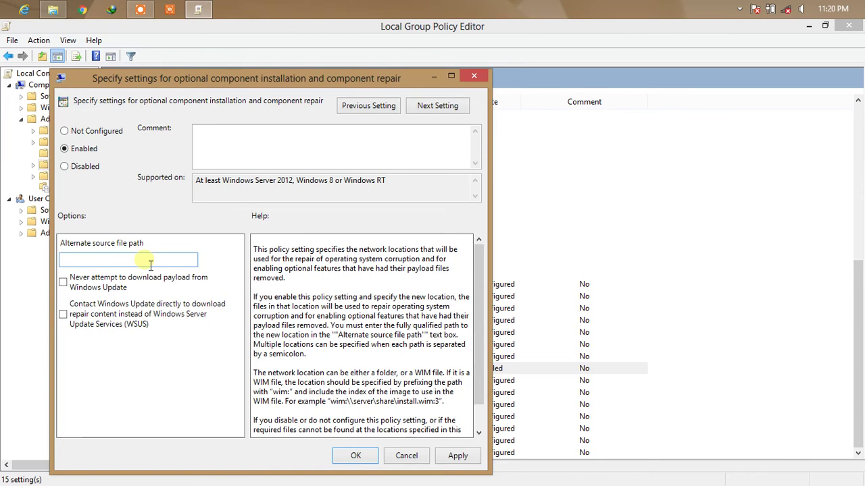
# - Switch to File Explorer and open the sxs folder inside sources on DVD Drive (F:)
pyautogui.click(53, 9)
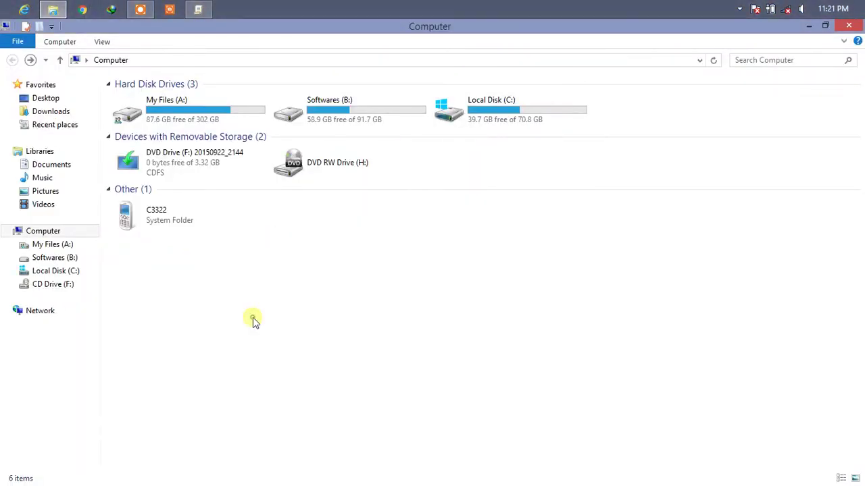
pyautogui.doubleClick(199, 165)
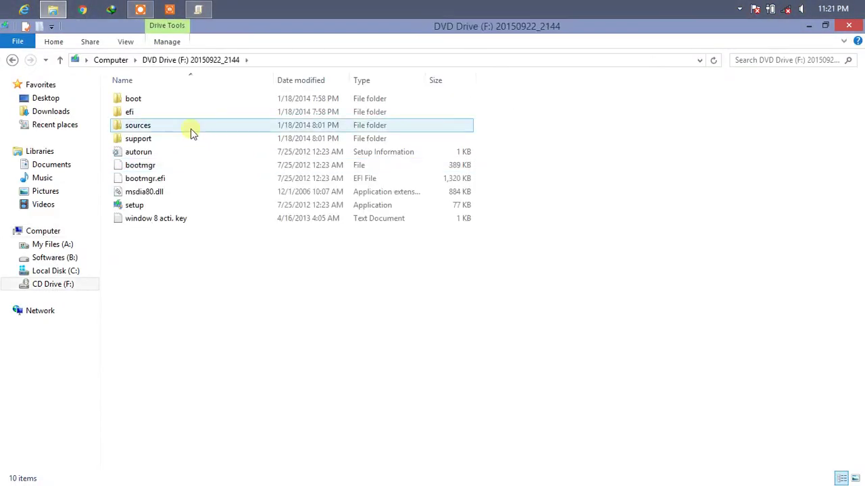
pyautogui.click(191, 140)
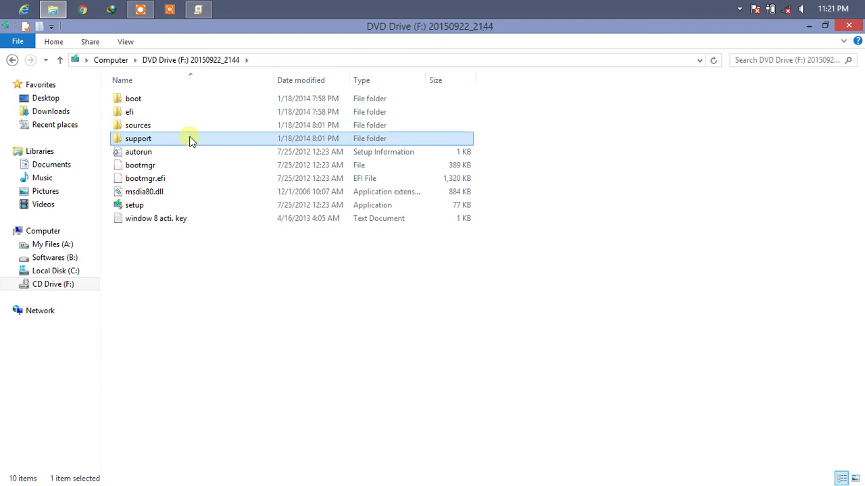
pyautogui.press('Up')
pyautogui.press('Return')
pyautogui.press('Down')
pyautogui.press('Down')
pyautogui.press('Down')
pyautogui.press('Down')
pyautogui.press('Down')
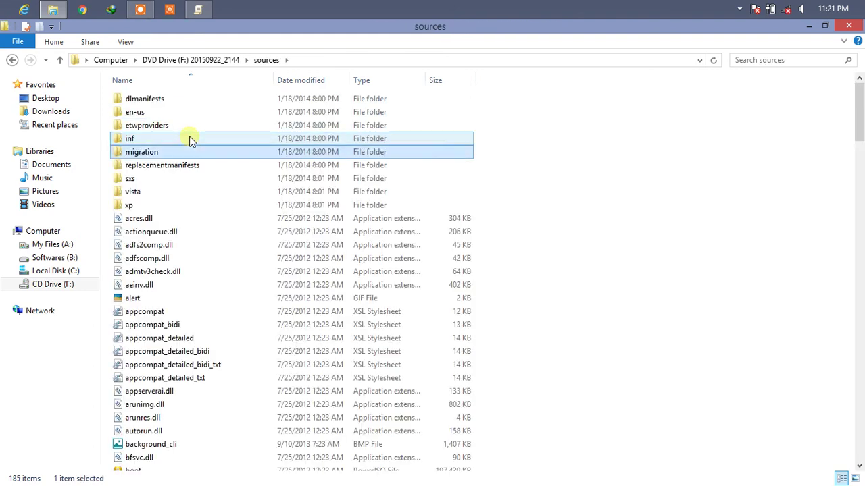
pyautogui.press('Down')
pyautogui.press('Return')
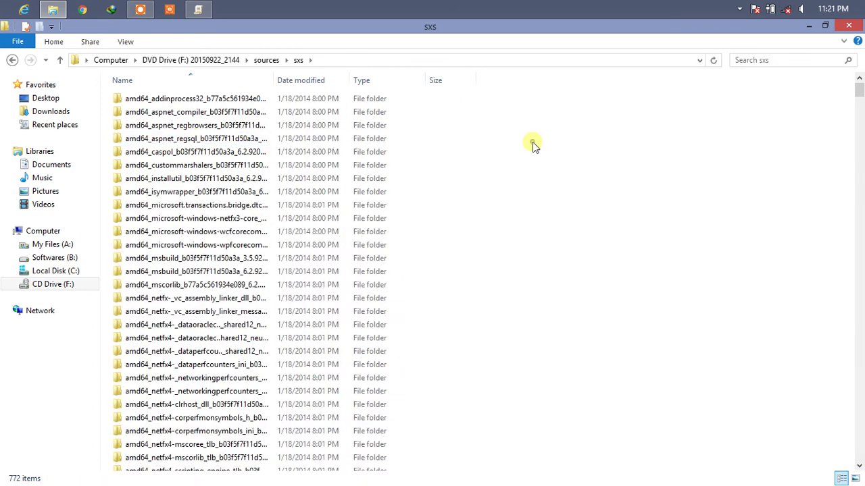
# - Copy the sxs folder's path into the policy's alternate source file path as F:\sources\sxs, apply it, and close the Local Group Policy Editor
pyautogui.click(331, 61)
pyautogui.rightClick(332, 61)
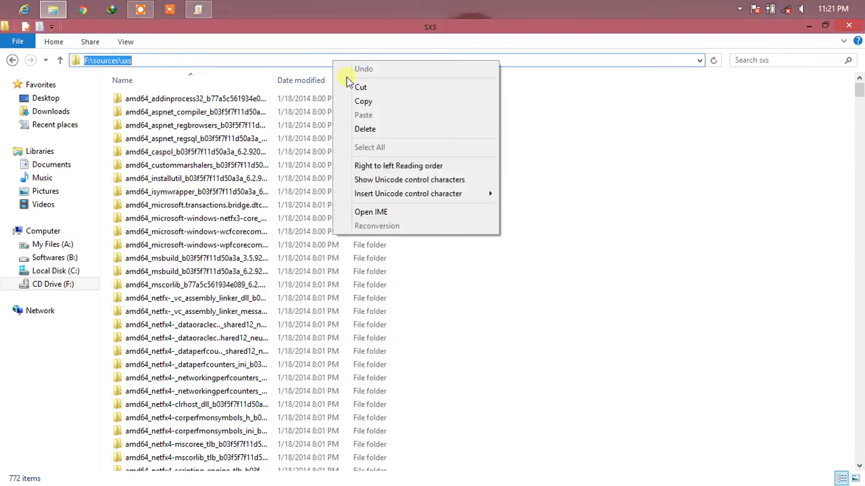
pyautogui.click(362, 102)
pyautogui.click(198, 9)
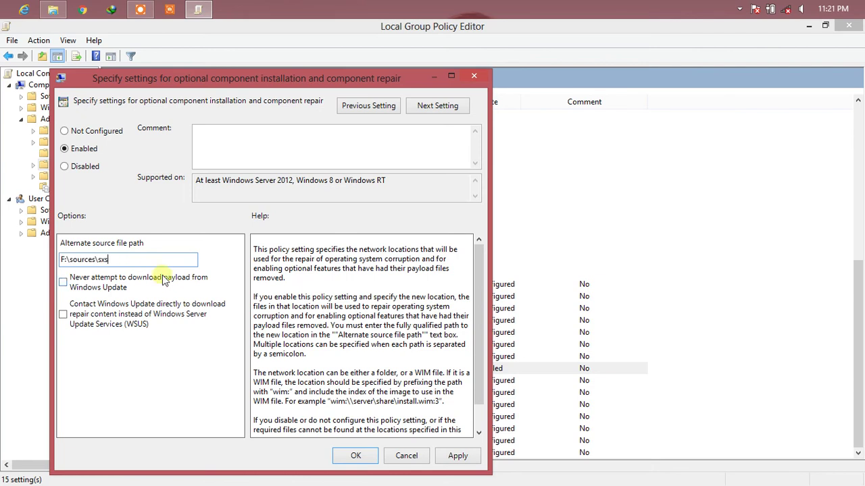
pyautogui.click(464, 462)
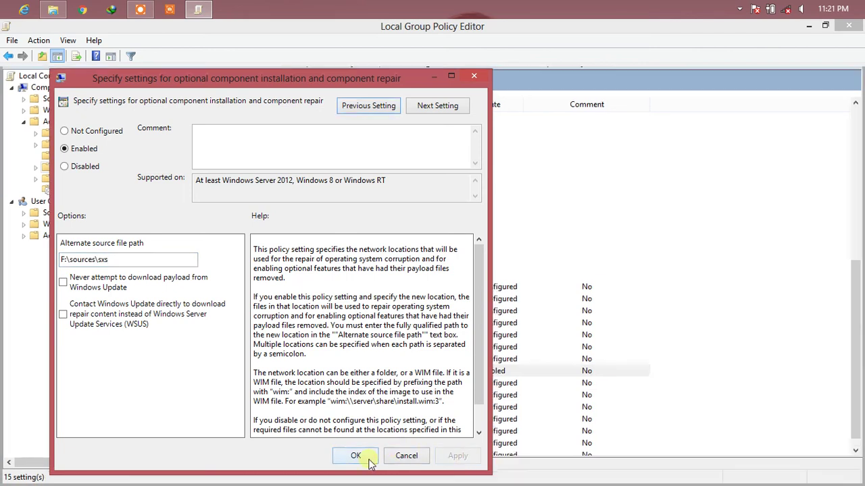
pyautogui.click(358, 457)
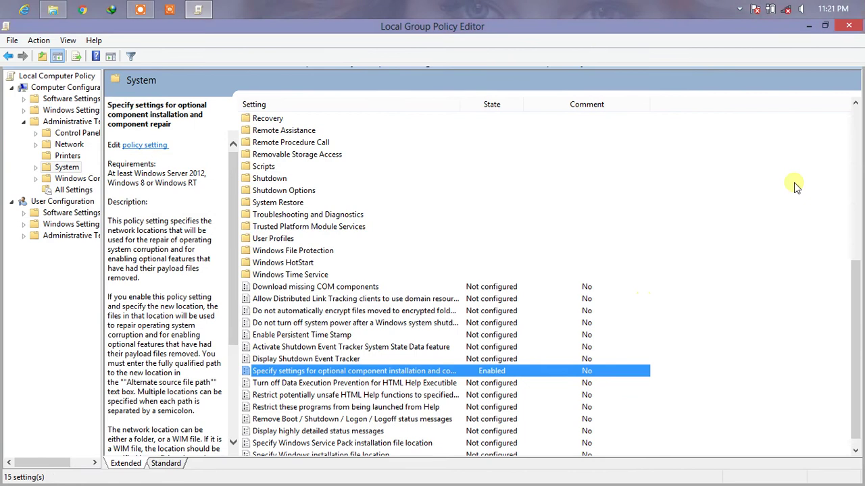
pyautogui.click(849, 26)
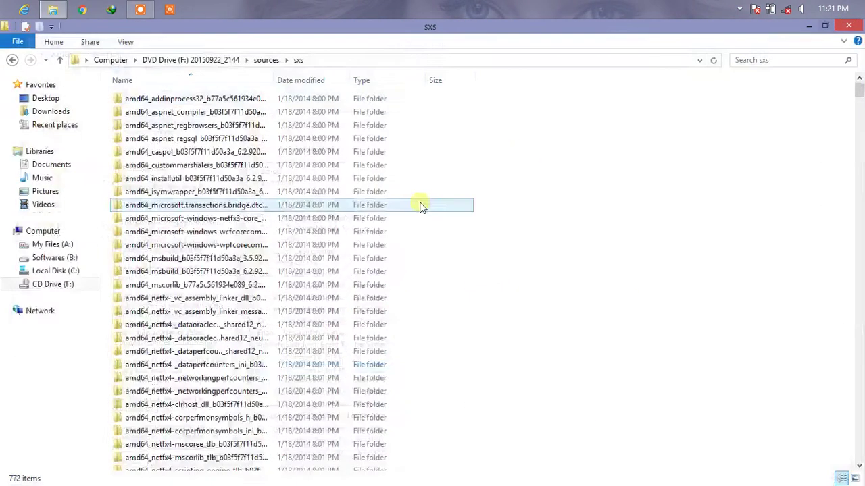
# - Search the apps for "cont", open Control Panel, and bring up the Windows Features dialog from Programs and Features
pyautogui.press('super')
pyautogui.write('cont')
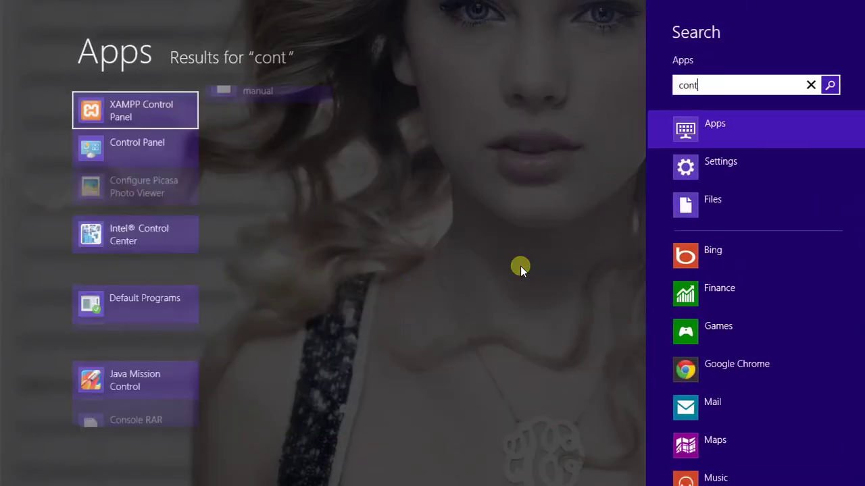
pyautogui.press('Down')
pyautogui.press('Return')
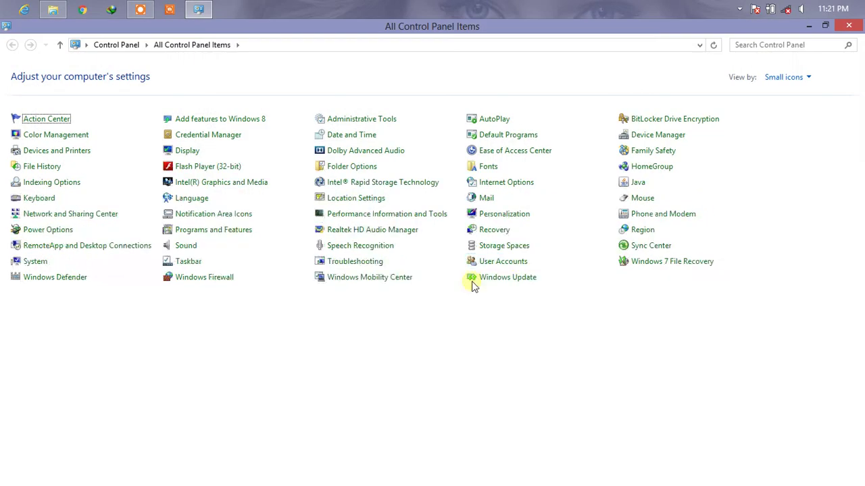
pyautogui.click(204, 233)
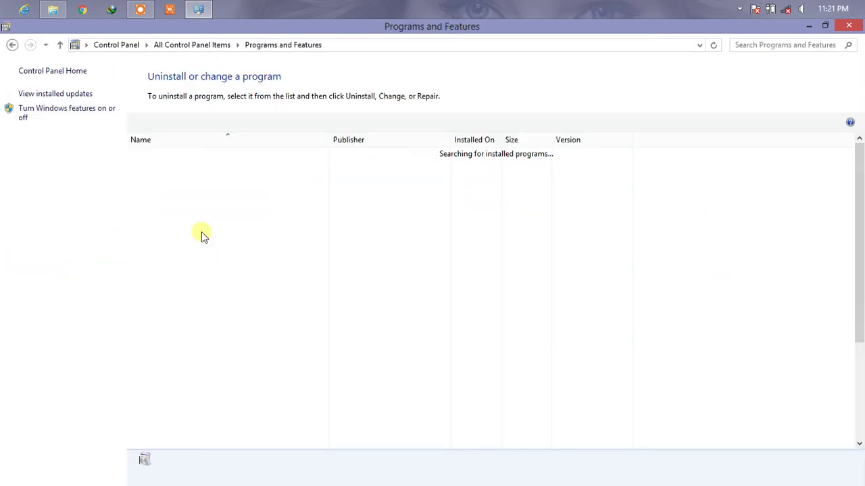
pyautogui.click(50, 115)
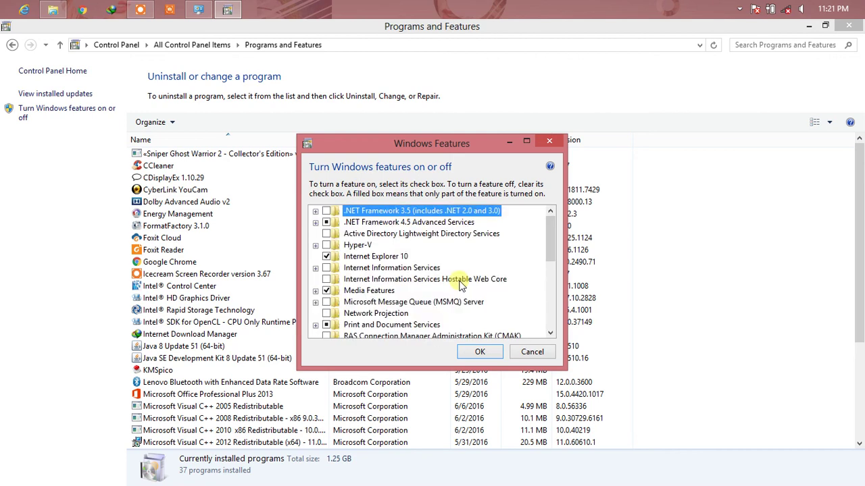
# - Turn on .NET Framework 3.5 (includes .NET 2.0 and 3.0), let the changes apply, and close Windows Features and Programs and Features
pyautogui.click(326, 211)
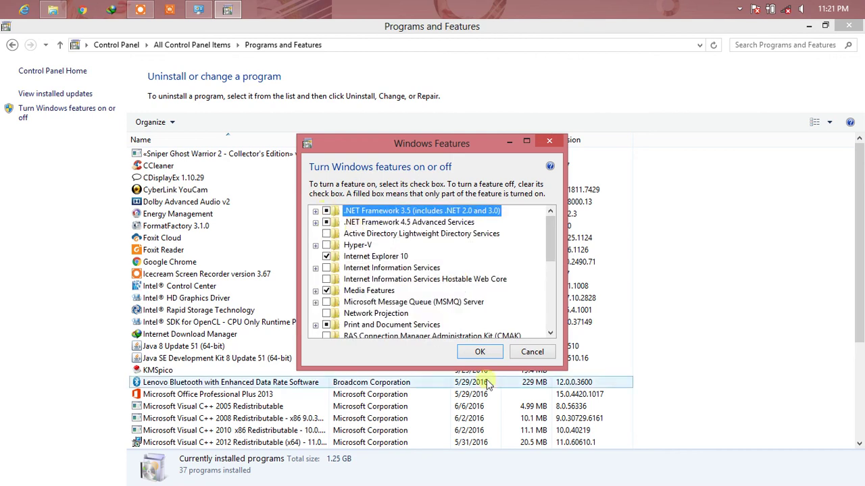
pyautogui.click(481, 353)
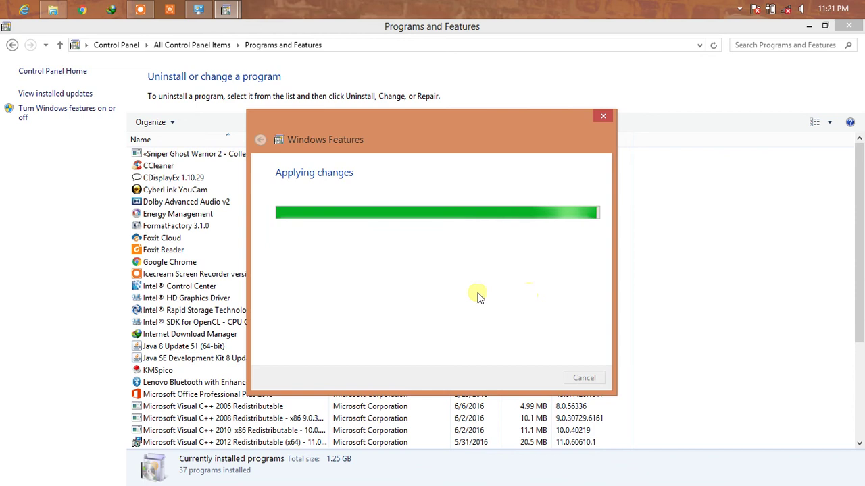
pyautogui.moveTo(453, 113); pyautogui.dragTo(450, 40)
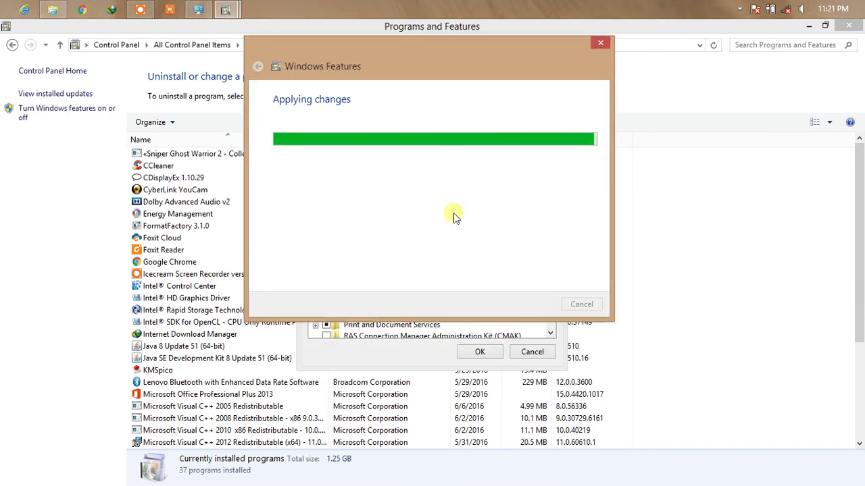
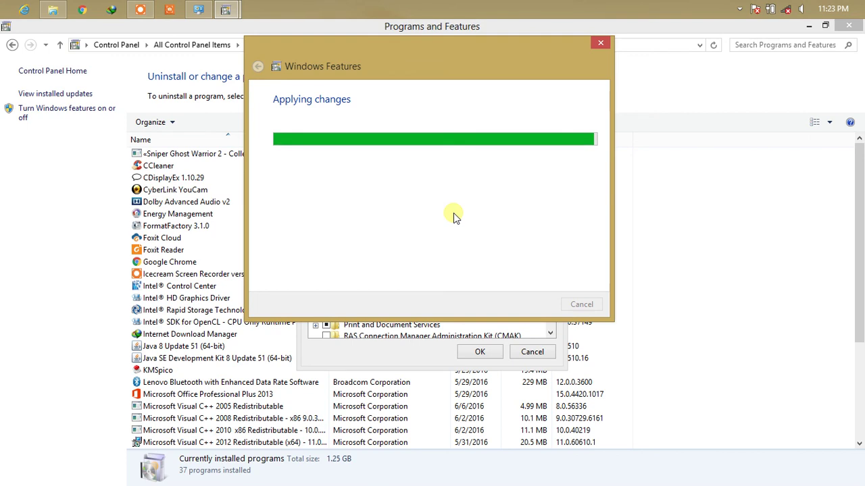
pyautogui.press('super+c')
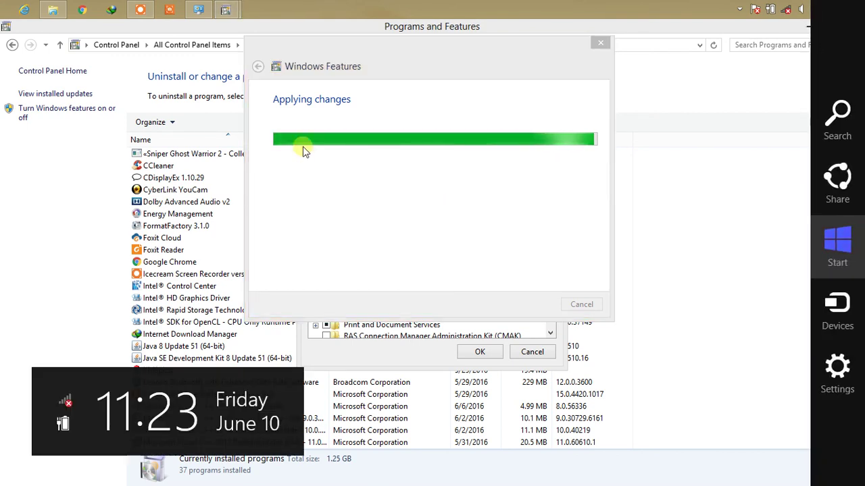
pyautogui.click(415, 207)
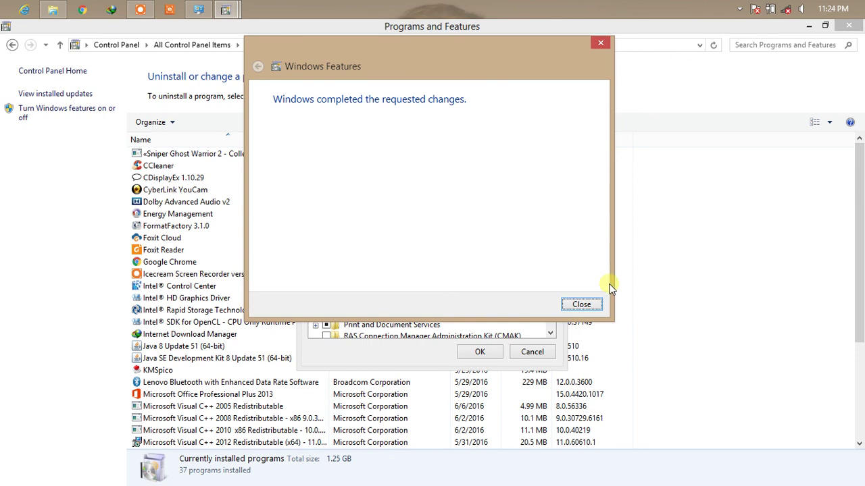
pyautogui.click(597, 304)
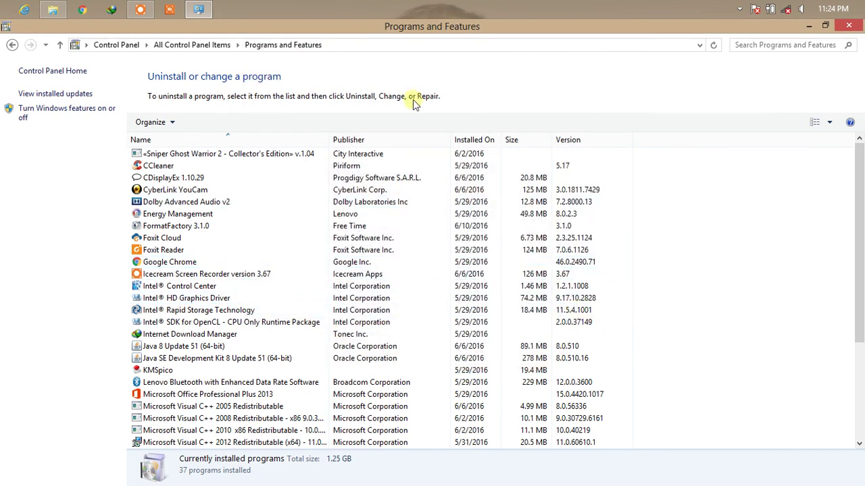
pyautogui.click(850, 27)
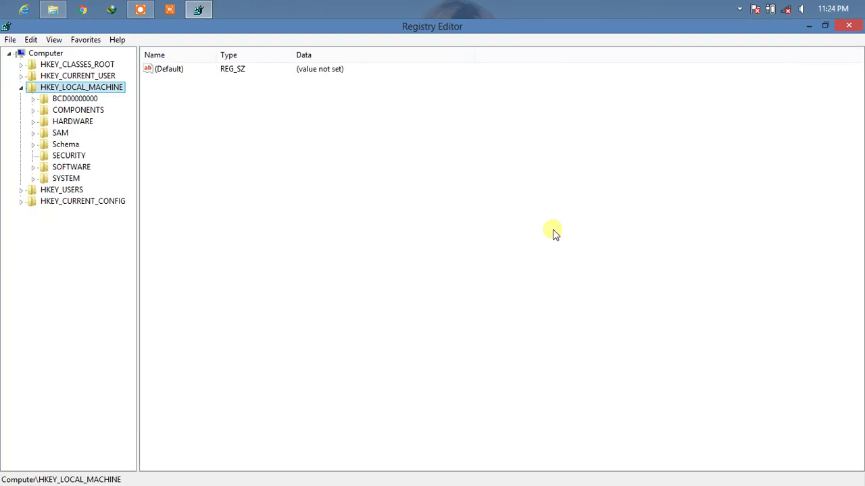
# - In Registry Editor, expand the key HKEY_LOCAL_MACHINE\SOFTWARE\Microsoft\.NETFramework
pyautogui.press('Down')
pyautogui.press('Down')
pyautogui.press('Down')
pyautogui.press('Down')
pyautogui.press('Down')
pyautogui.press('Down')
pyautogui.press('Down')
pyautogui.press('Right')
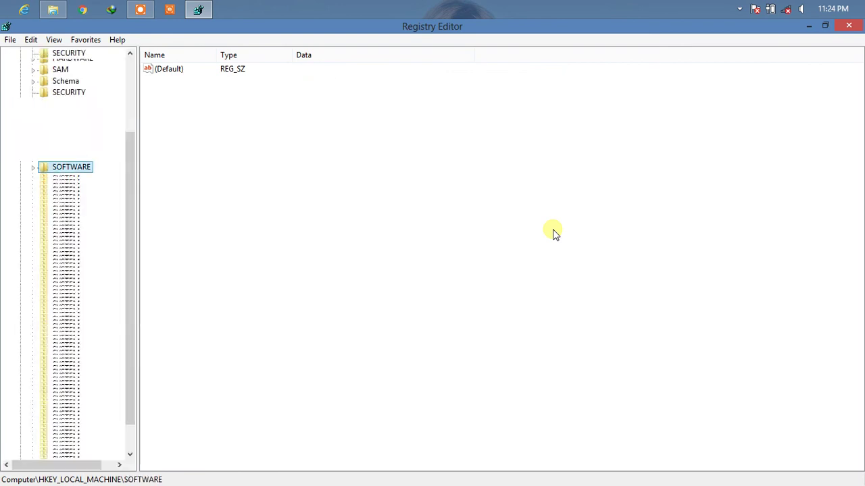
pyautogui.press('Down')
pyautogui.press('Down')
pyautogui.press('Down')
pyautogui.press('Down')
pyautogui.press('Down')
pyautogui.press('Down')
pyautogui.press('Down')
pyautogui.press('Down')
pyautogui.press('Down')
pyautogui.press('Down')
pyautogui.press('Down')
pyautogui.press('Down')
pyautogui.press('Down')
pyautogui.press('Down')
pyautogui.press('Down')
pyautogui.press('Down')
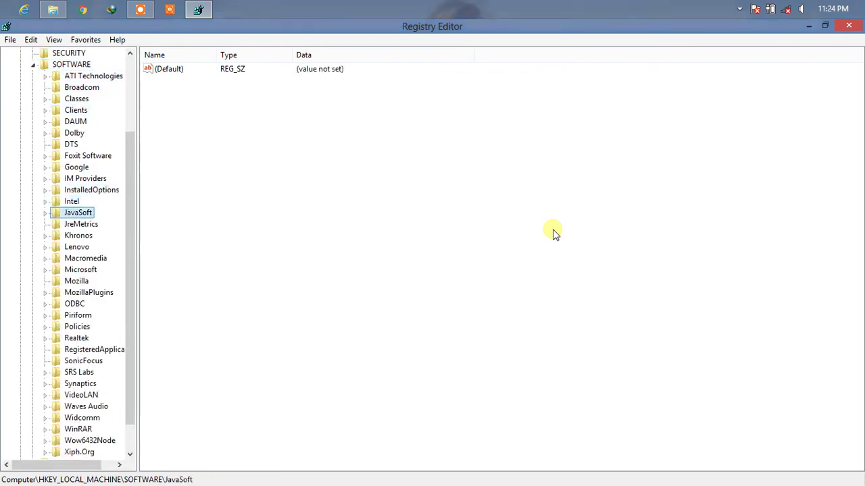
pyautogui.press('Down')
pyautogui.press('Down')
pyautogui.press('Right')
pyautogui.press('Down')
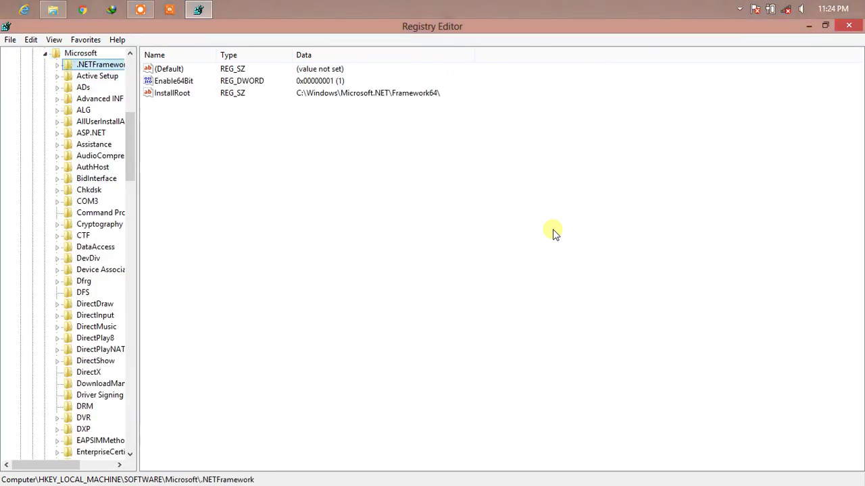
pyautogui.press('Right')
# - Examine the v2.0.50727, v3.0 and v4.0.30319 keys under .NETFramework, and close Registry Editor and the sxs folder window
pyautogui.press('Down')
pyautogui.press('Down')
pyautogui.press('Down')
pyautogui.press('Down')
pyautogui.press('Down')
pyautogui.press('Down')
pyautogui.press('Down')
pyautogui.press('Down')
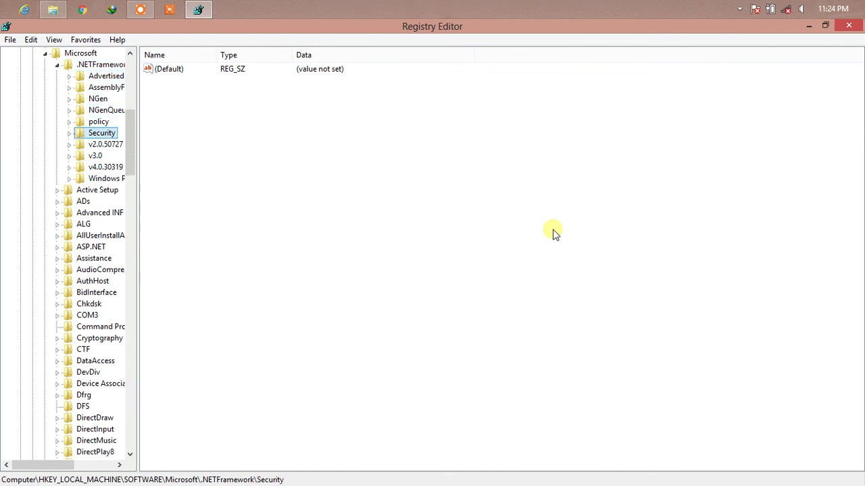
pyautogui.press('Up')
pyautogui.press('Down')
pyautogui.press('Up')
pyautogui.press('Down')
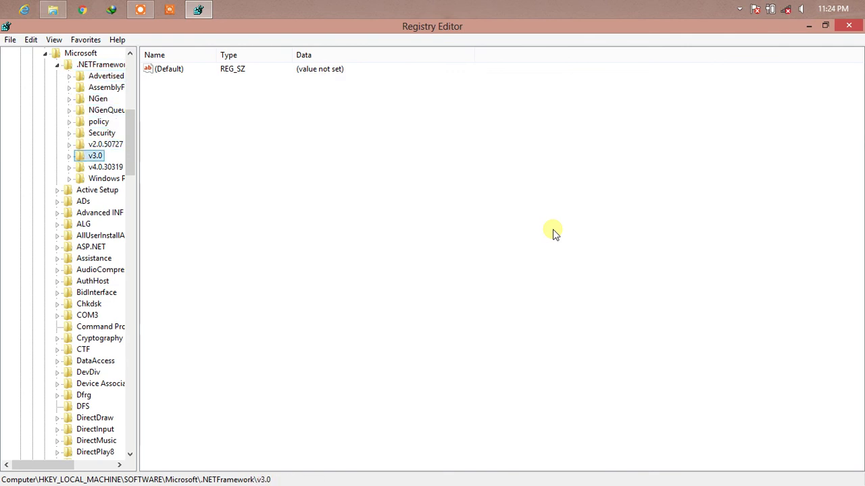
pyautogui.press('Up')
pyautogui.press('Down')
pyautogui.press('Down')
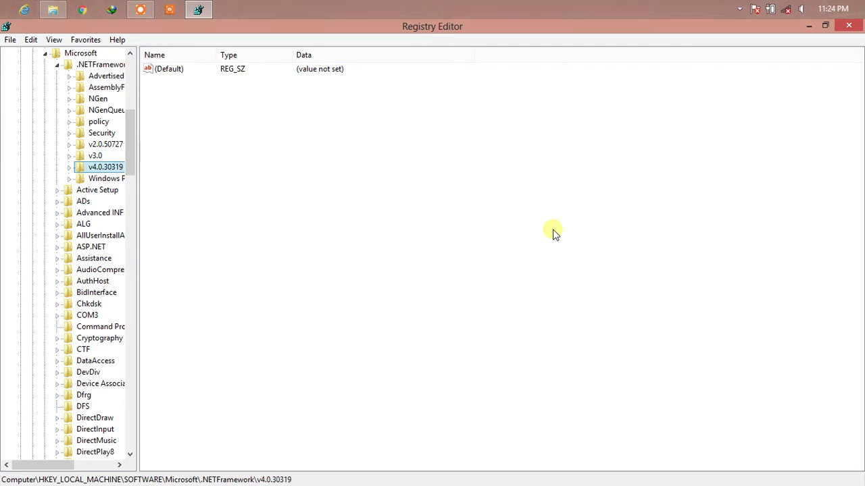
pyautogui.press('Up')
pyautogui.press('Right')
pyautogui.press('Left')
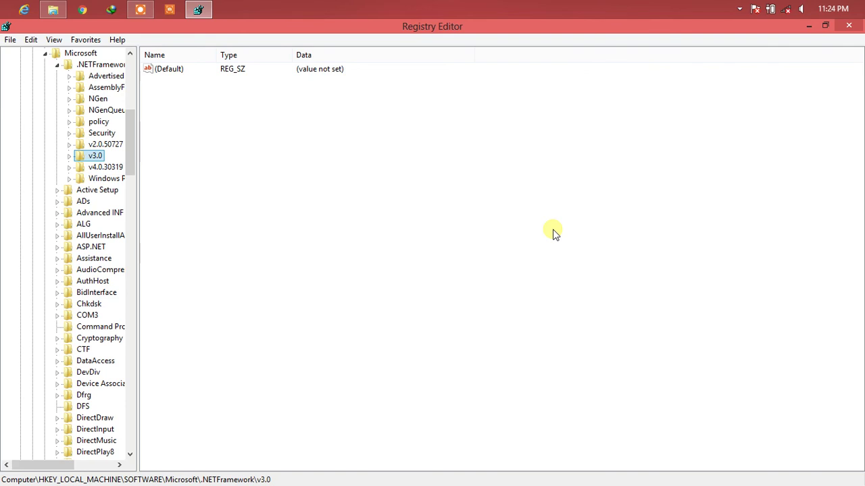
pyautogui.press('Tab')
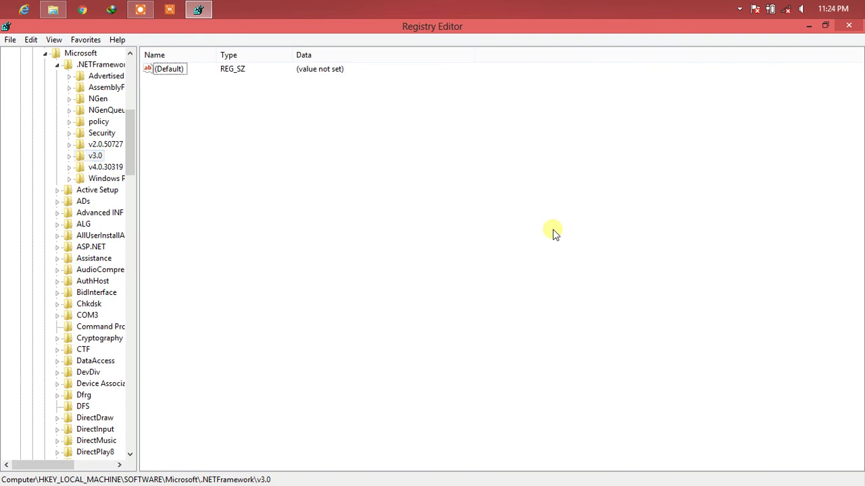
pyautogui.click(846, 27)
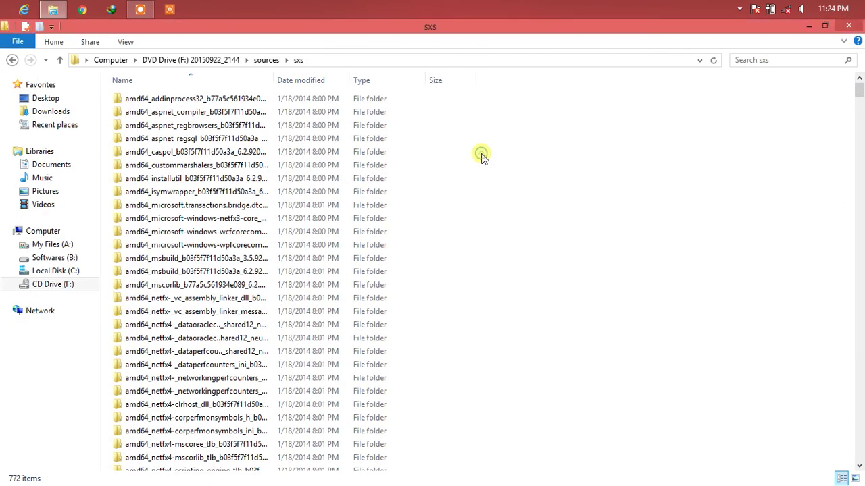
pyautogui.click(843, 30)
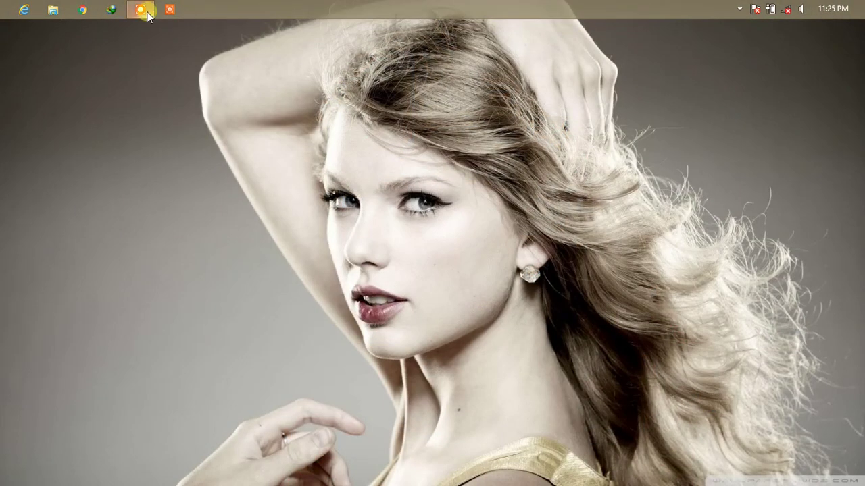
pyautogui.moveTo(147, 15)
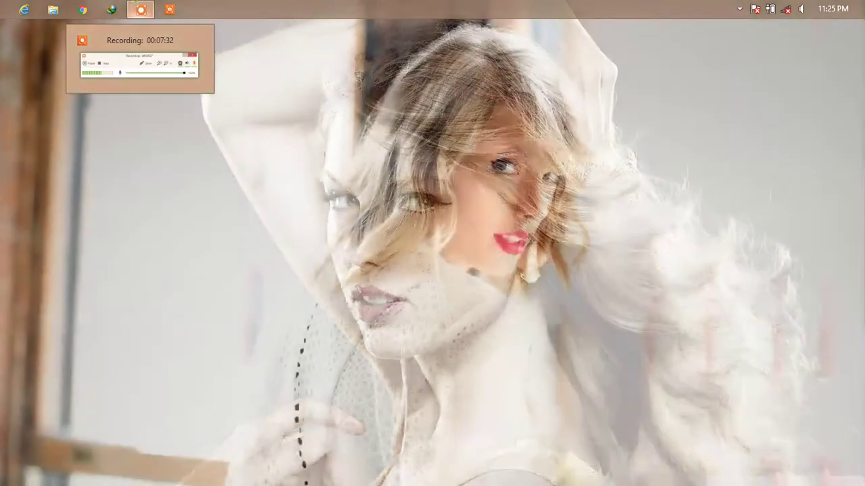
pyautogui.click(140, 9)
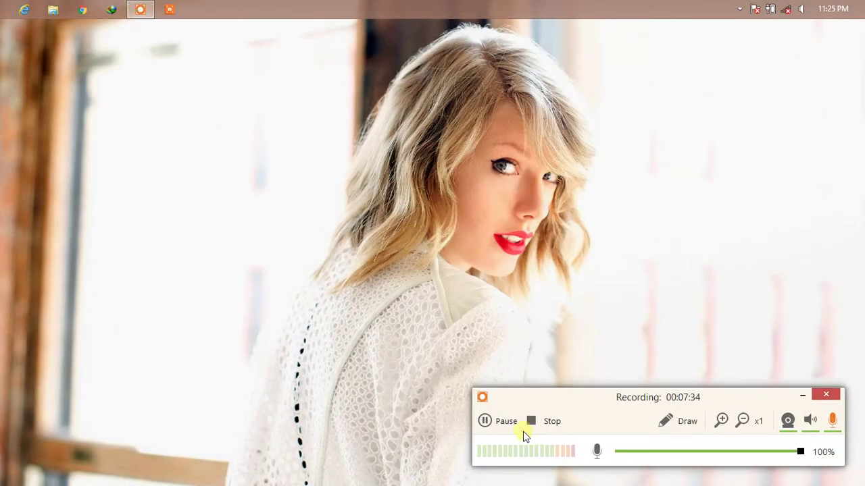